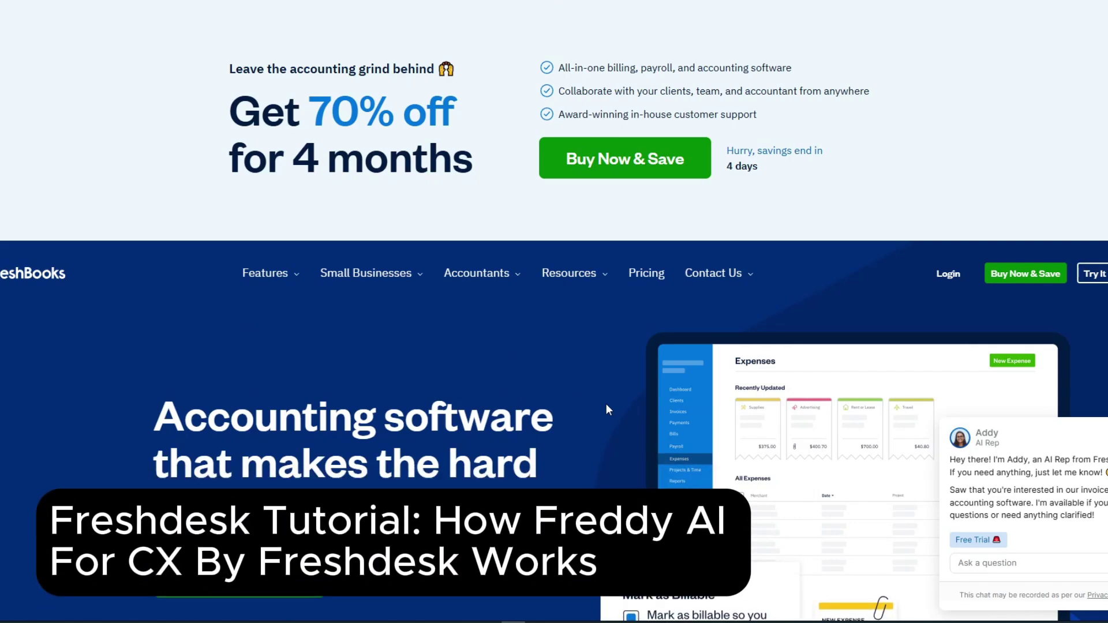
scroll(580, 397, down, 1)
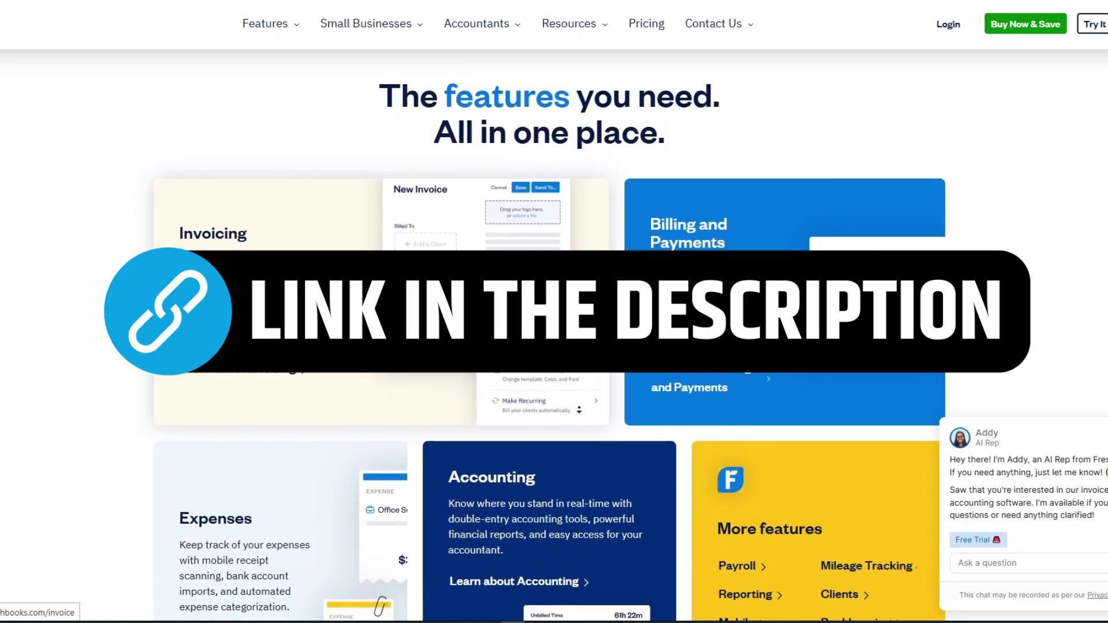
scroll(579, 409, down, 1)
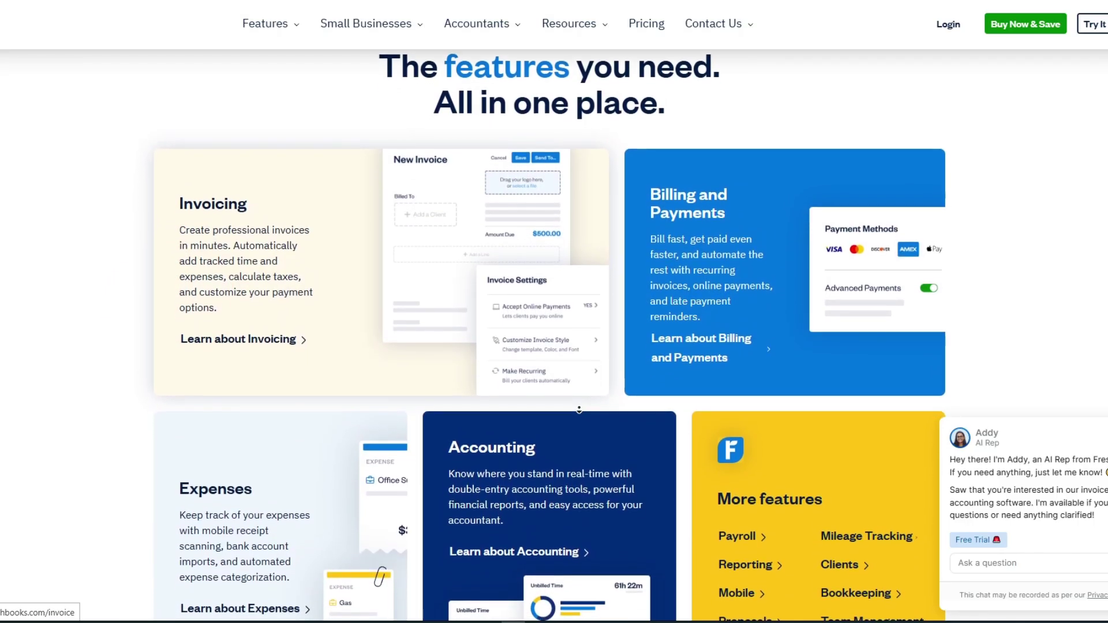
scroll(579, 409, down, 1)
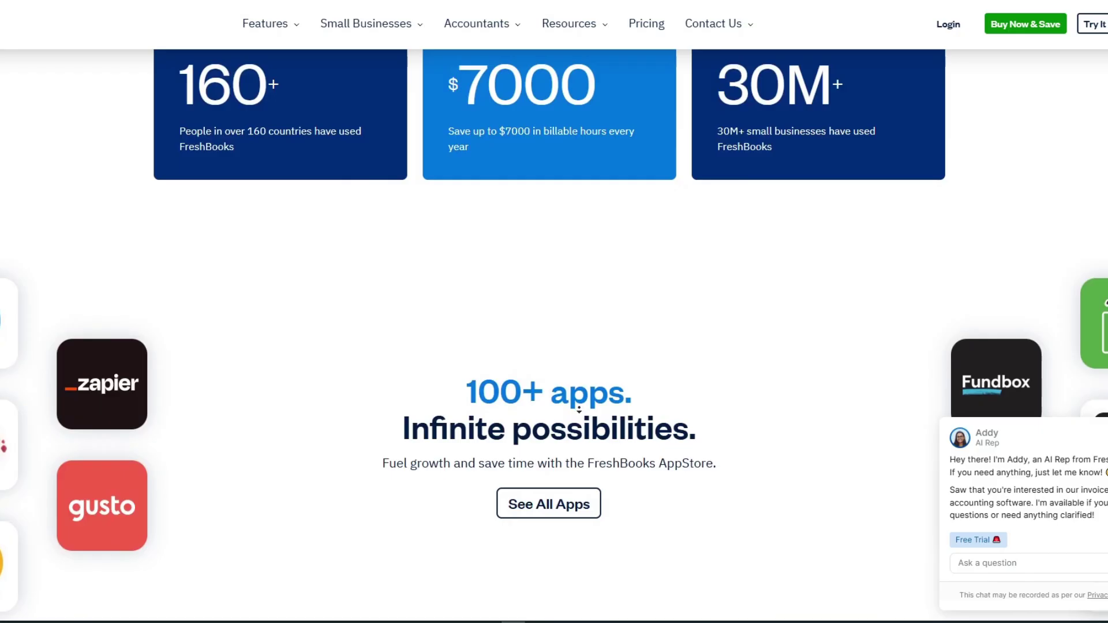
scroll(578, 411, down, 1)
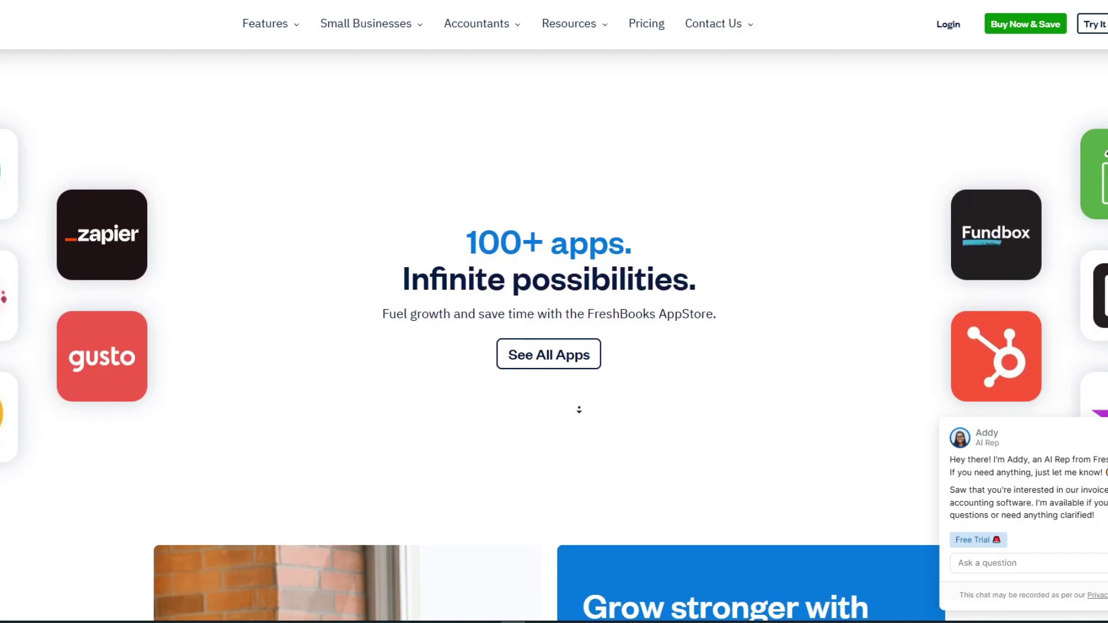
- Stop autoscroll and return to the top of the FreshBooks homepage with the 70%-off banner
middle_click(582, 412)
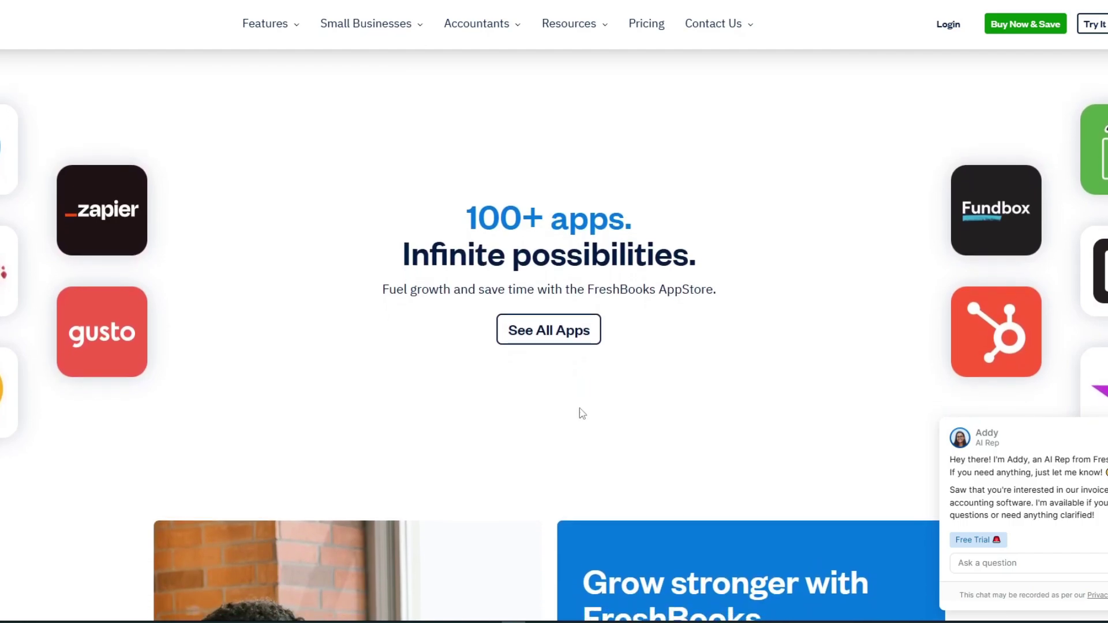
scroll(581, 413, up, 5)
scroll(581, 413, up, 5)
scroll(580, 413, up, 5)
scroll(581, 413, up, 5)
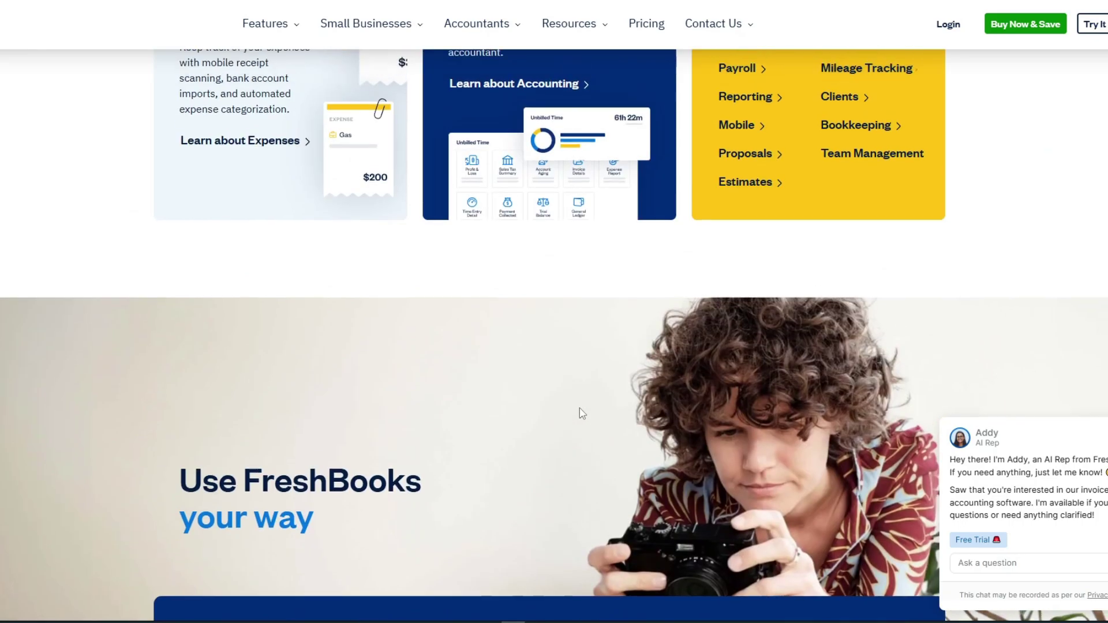
scroll(581, 413, up, 4)
scroll(581, 414, up, 5)
scroll(582, 413, up, 5)
scroll(581, 413, up, 3)
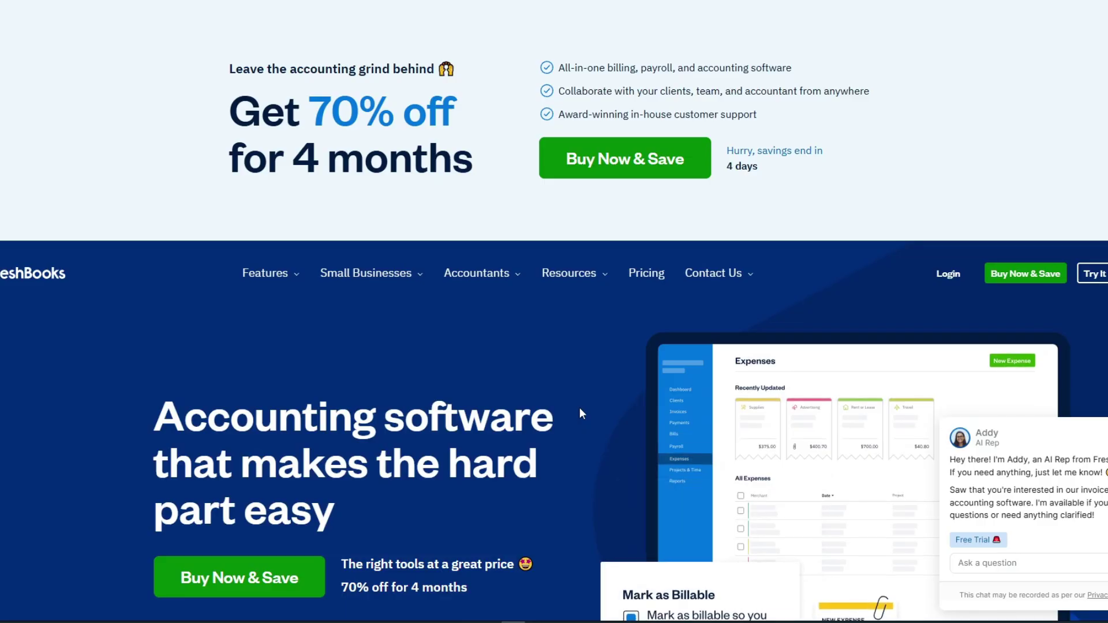
scroll(580, 409, down, 4)
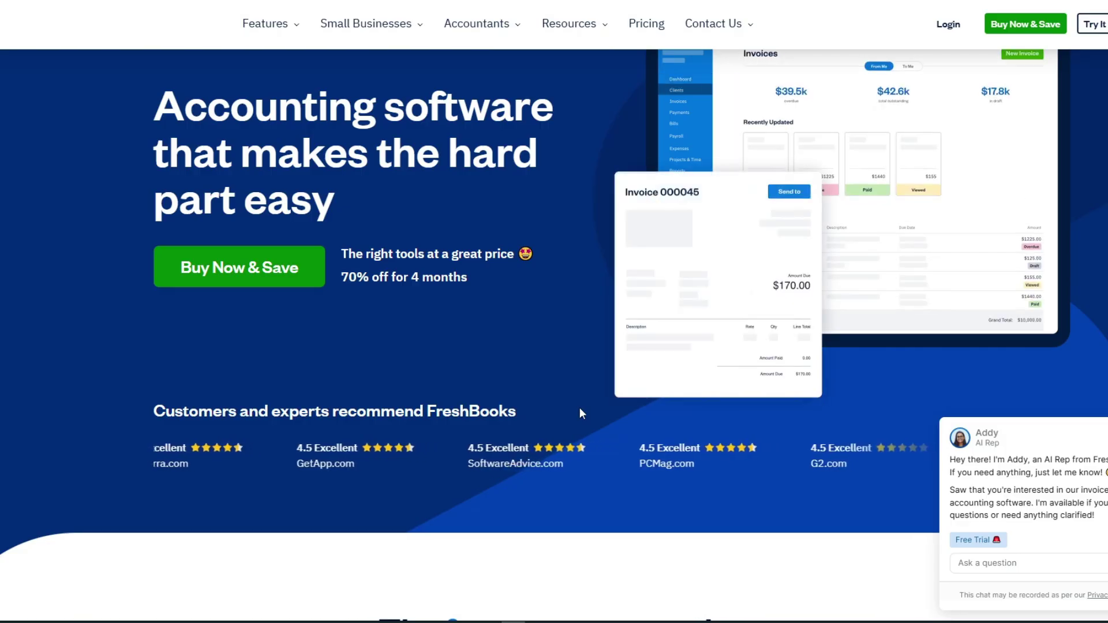
scroll(508, 413, down, 1)
scroll(503, 416, down, 1)
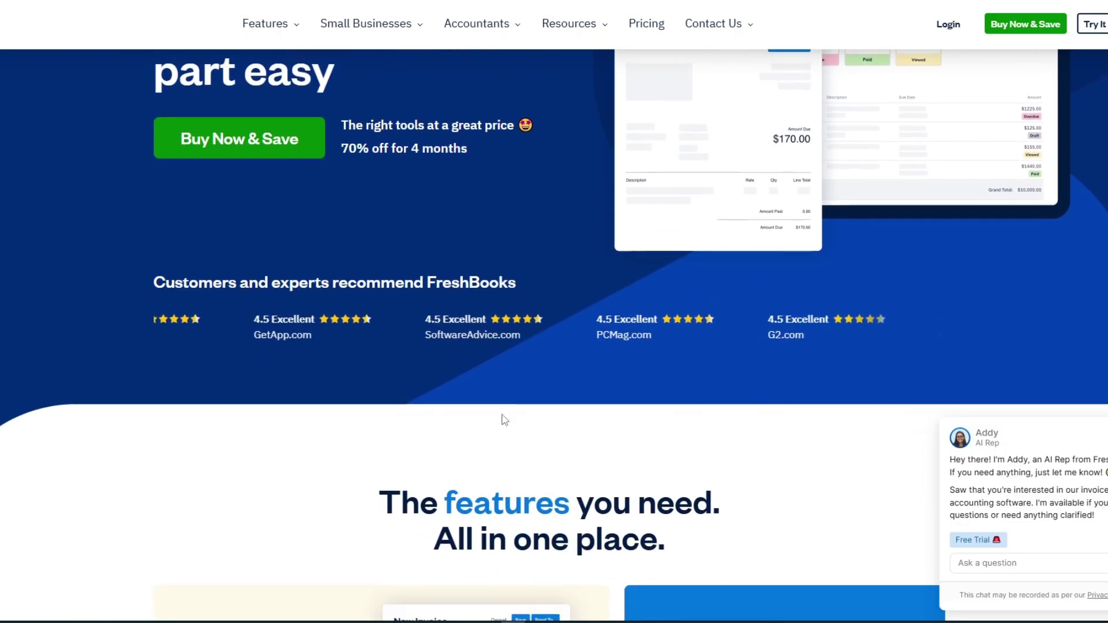
scroll(502, 416, down, 1)
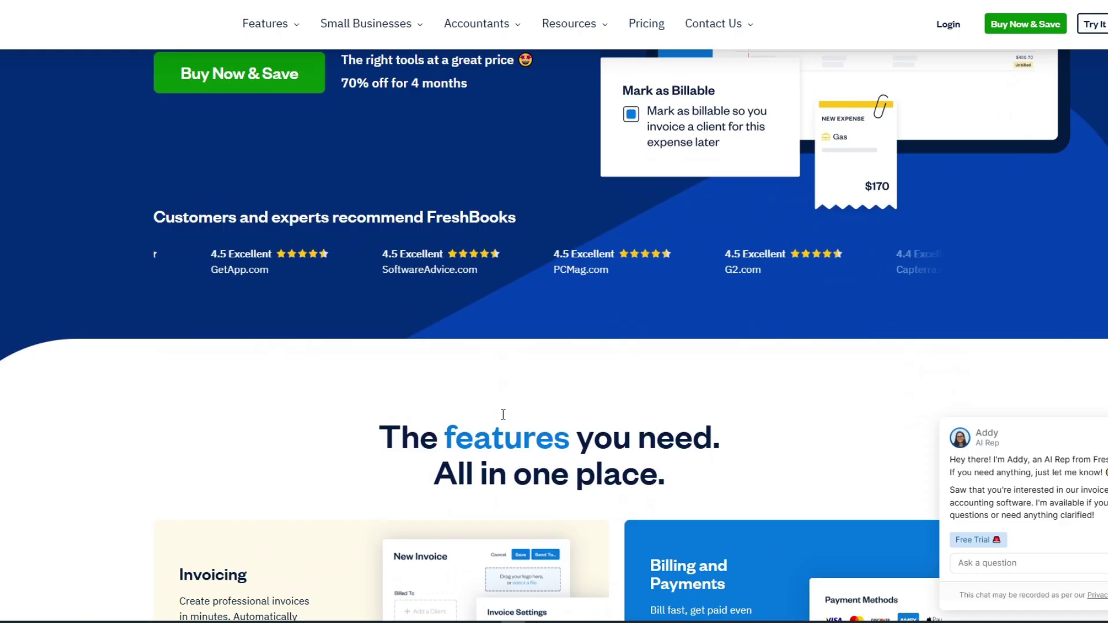
scroll(502, 416, up, 3)
scroll(503, 416, up, 4)
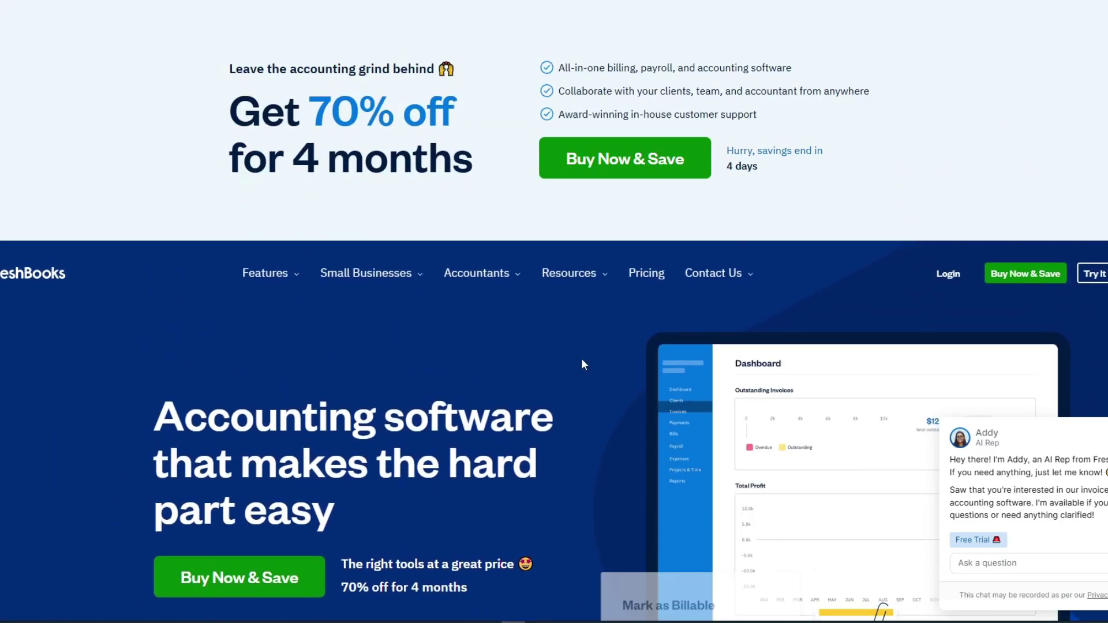
- Open the free FreshBooks signup page from the 'Try It' navigation button
click(1093, 273)
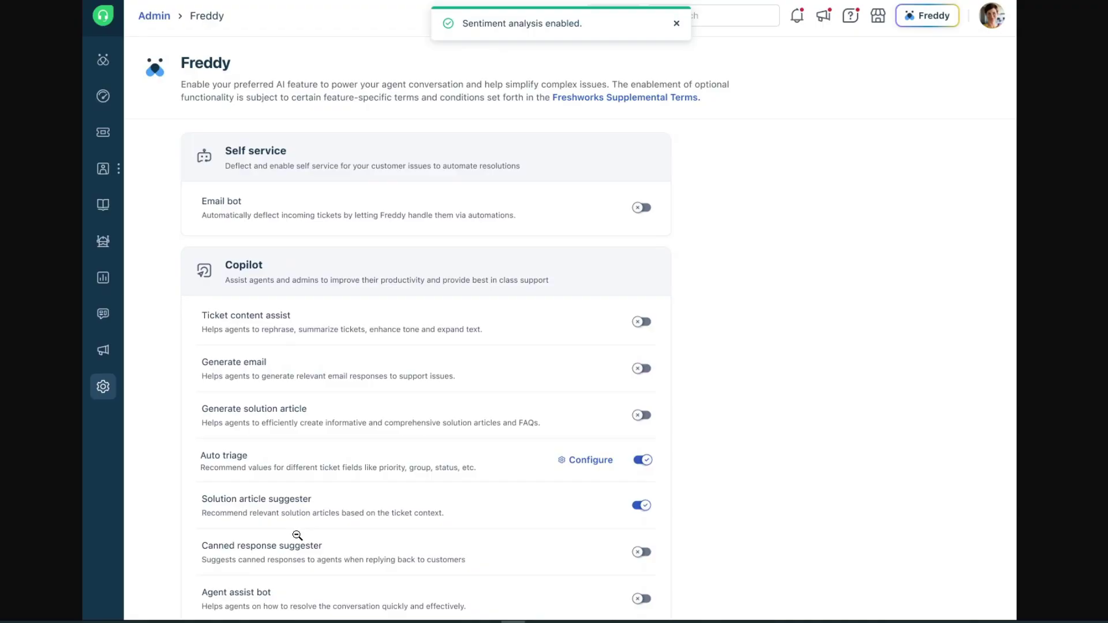
scroll(297, 535, down, 3)
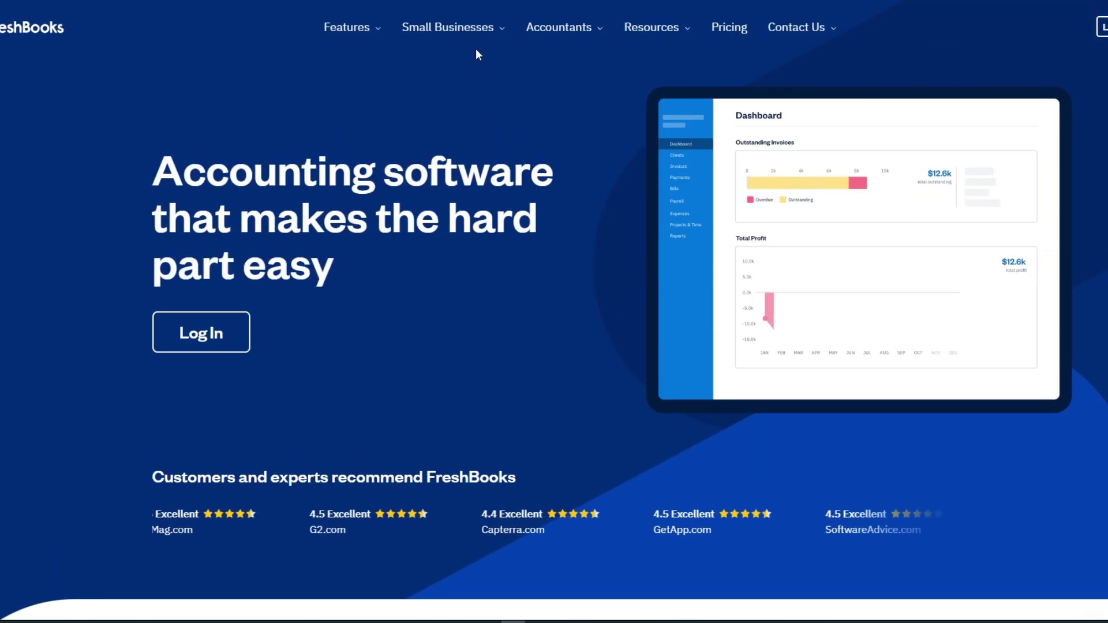
- Show the FreshBooks pricing page with Lite, Plus, Premium and Select plans, dismissing the plan-finder popup
click(729, 28)
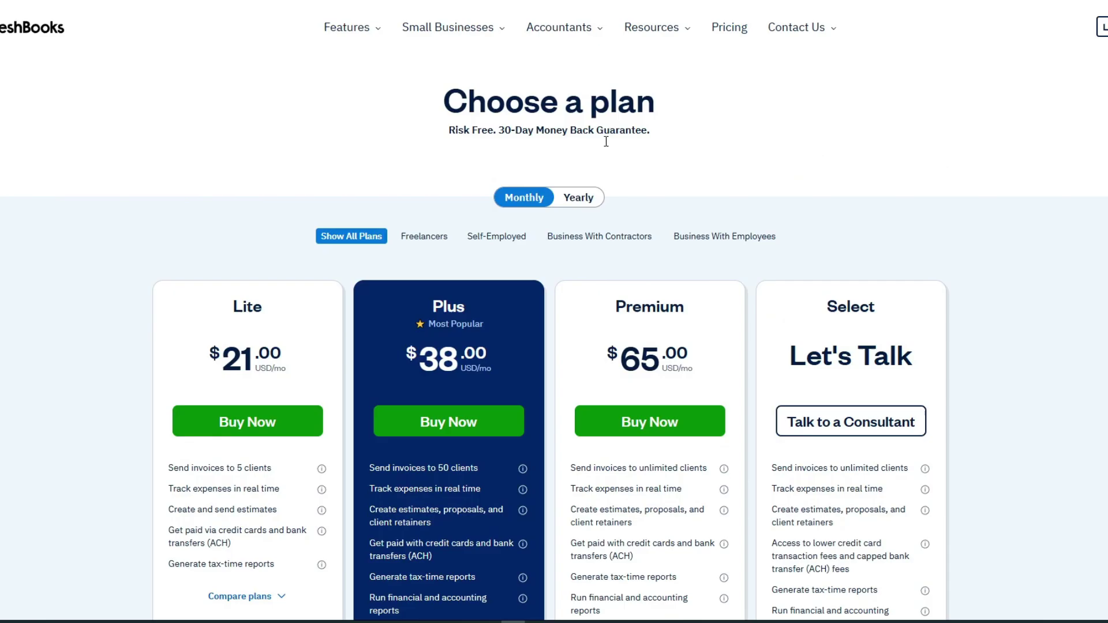
scroll(590, 215, down, 1)
scroll(591, 215, down, 1)
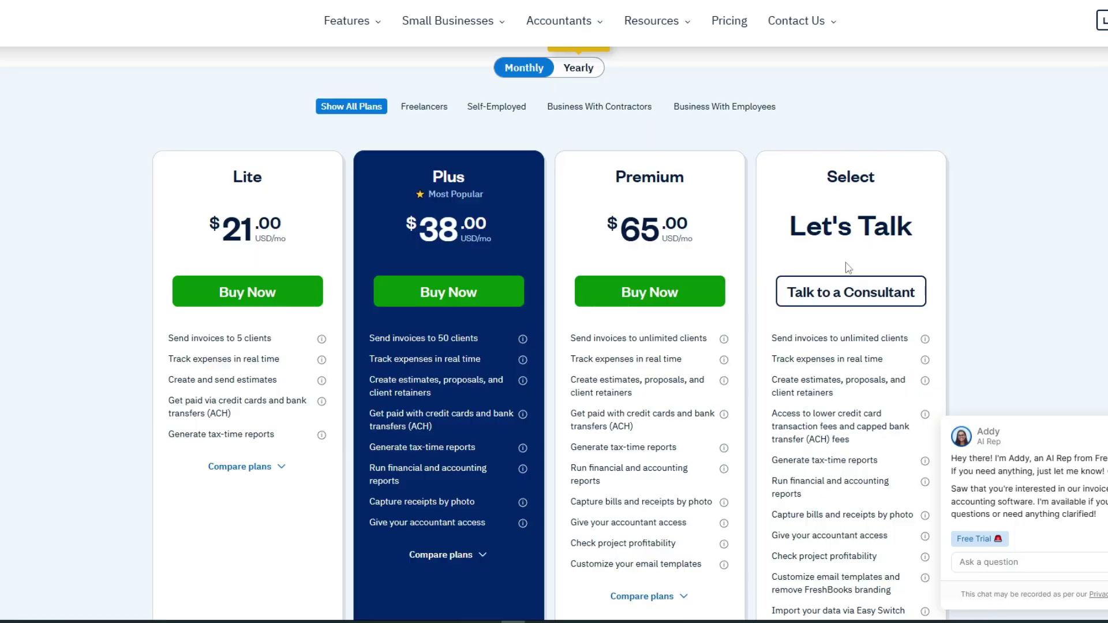
scroll(658, 299, down, 1)
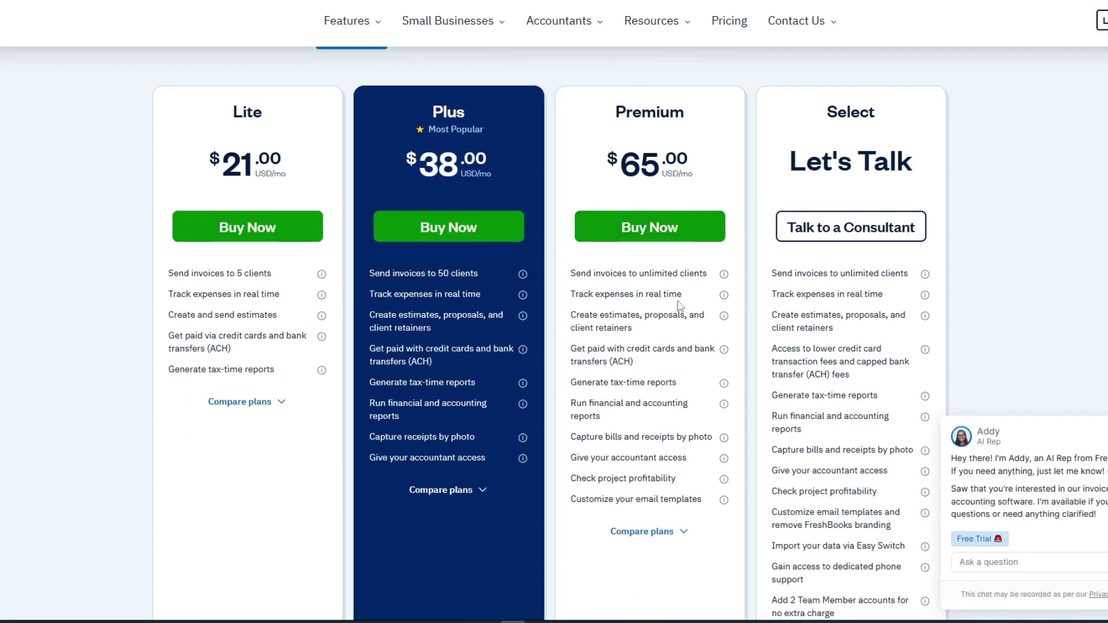
click(683, 169)
scroll(658, 321, down, 1)
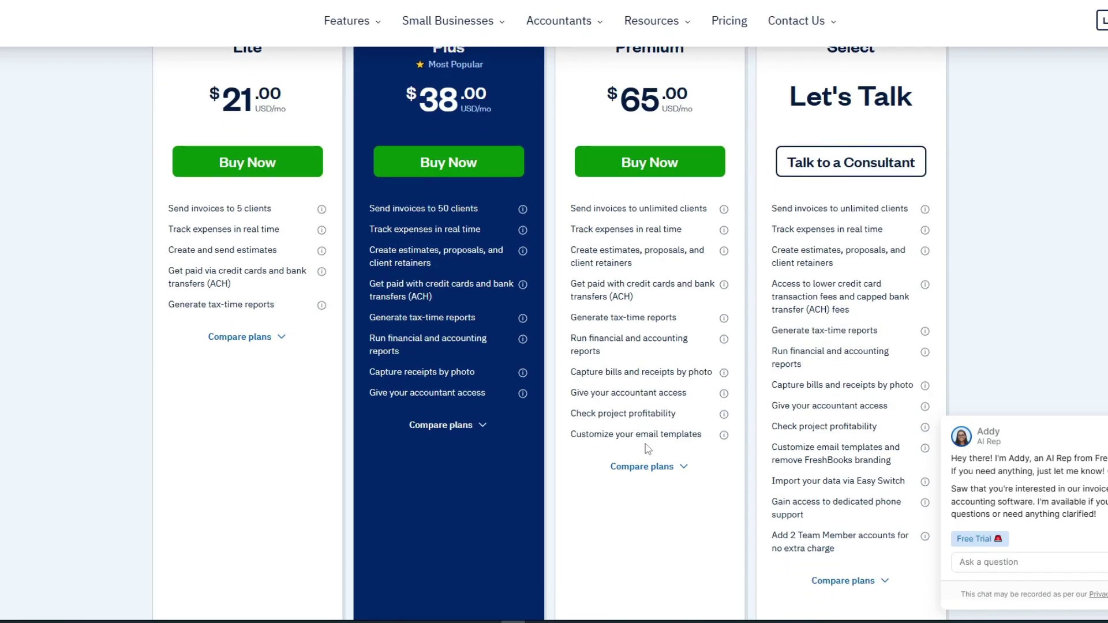
scroll(645, 448, down, 1)
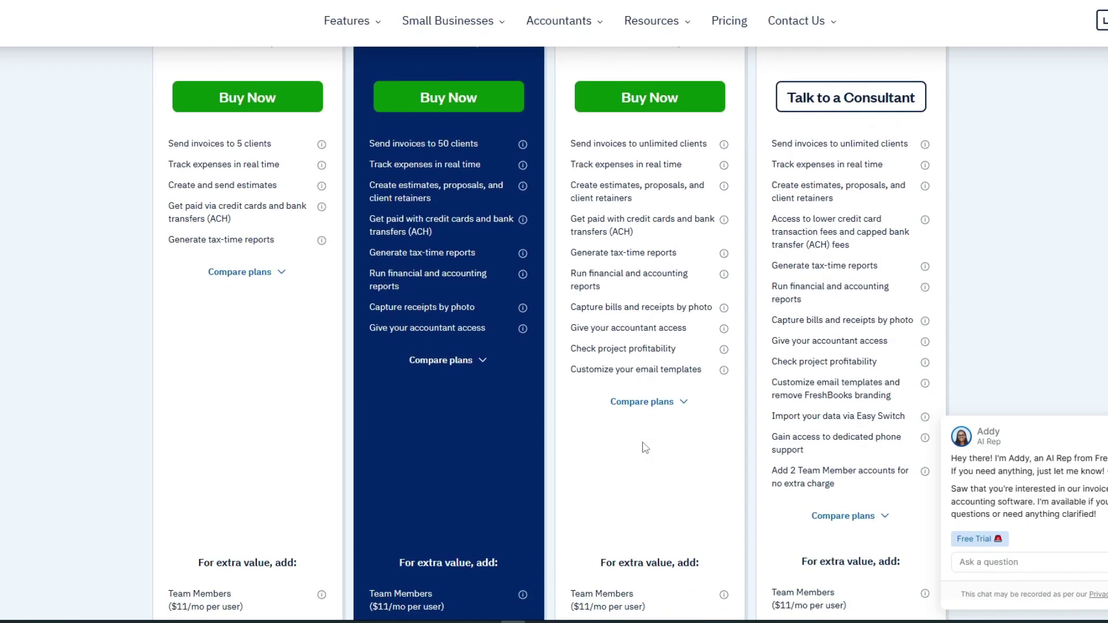
scroll(643, 447, up, 5)
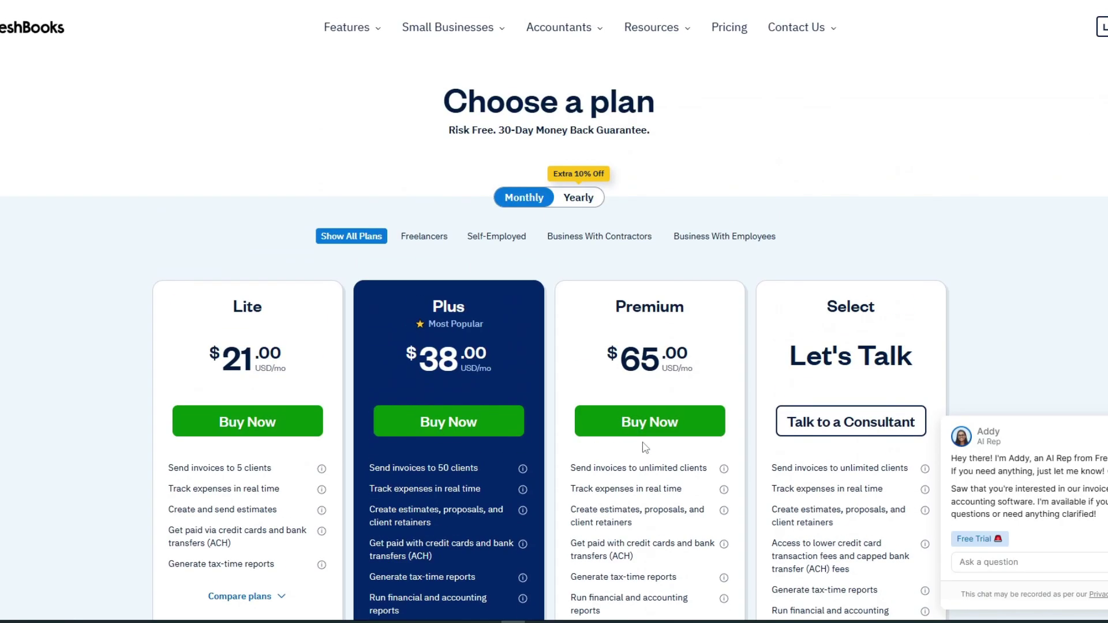
scroll(643, 448, down, 1)
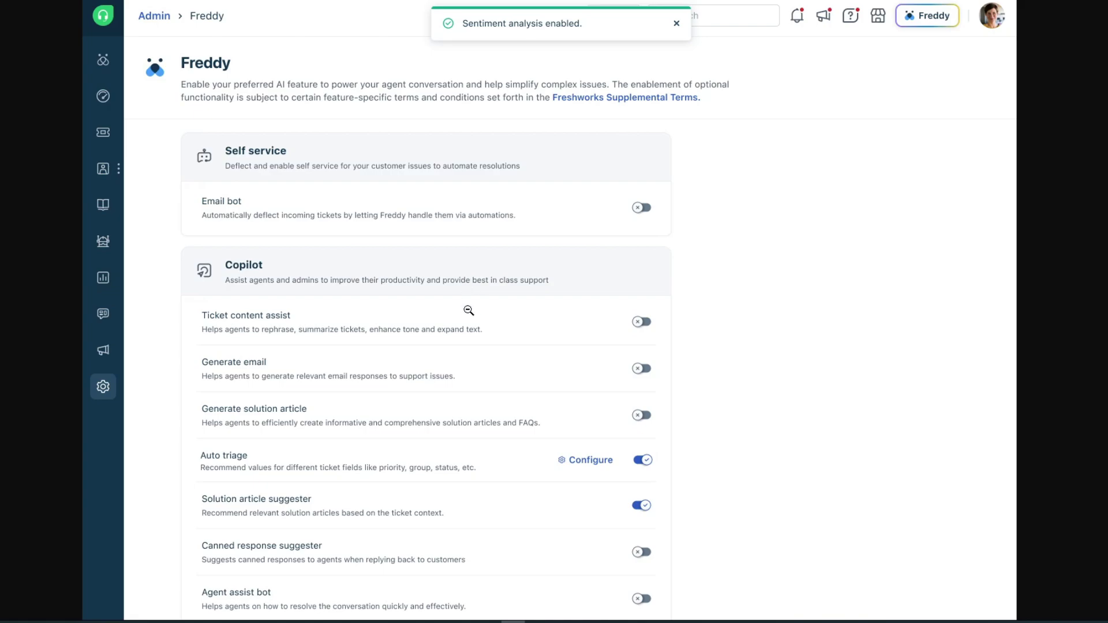
scroll(466, 315, down, 3)
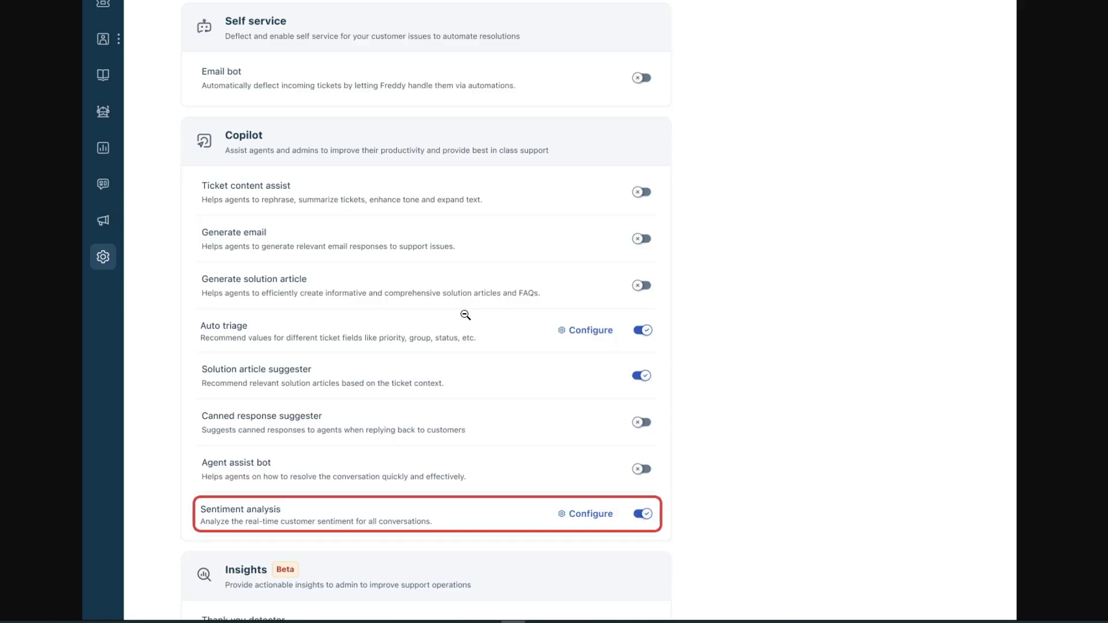
scroll(465, 316, up, 1)
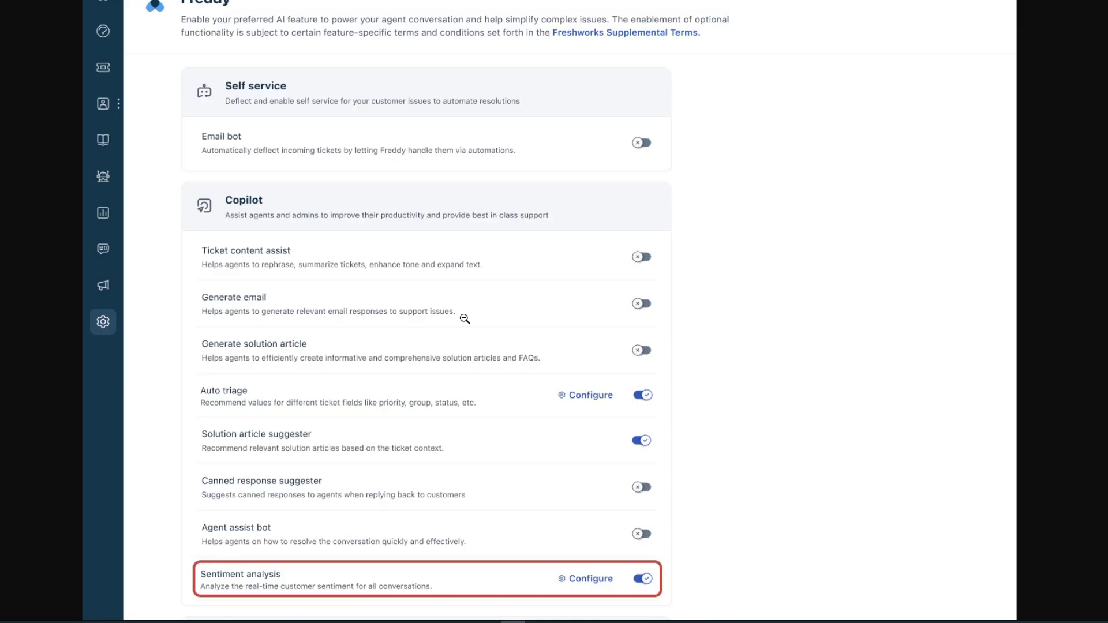